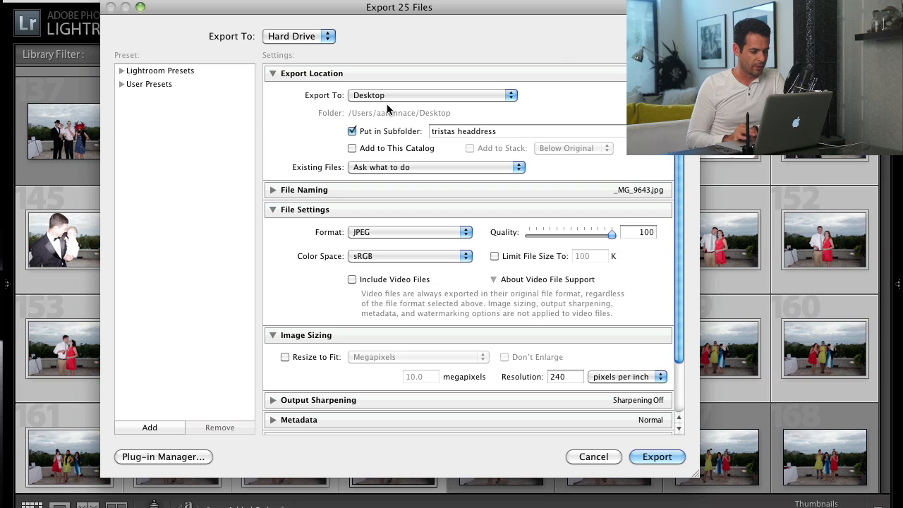
Step: Set the export subfolder on the Desktop to "wedding"
click(501, 133)
text(weddingh\)
key(BackSpace)
key(BackSpace)
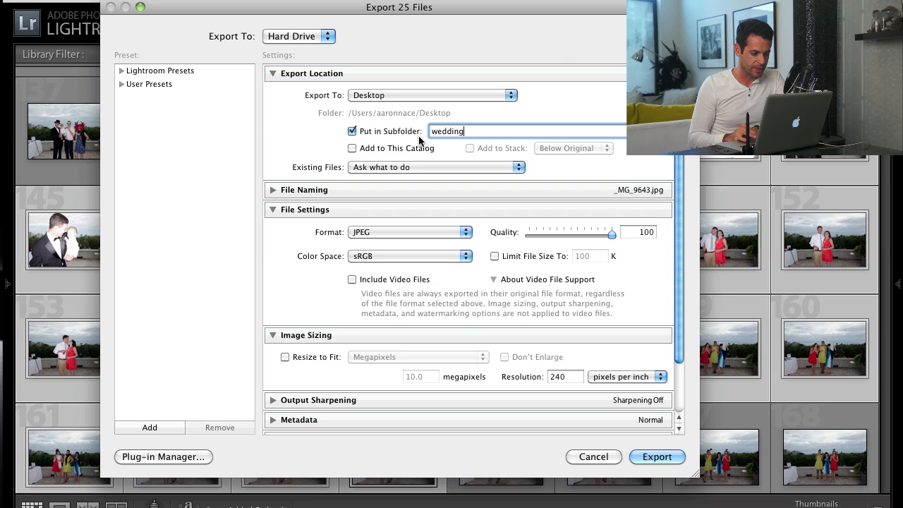
Step: Turn on renaming for the exported files using Custom Name - Sequence with the custom text "wedding"
click(271, 190)
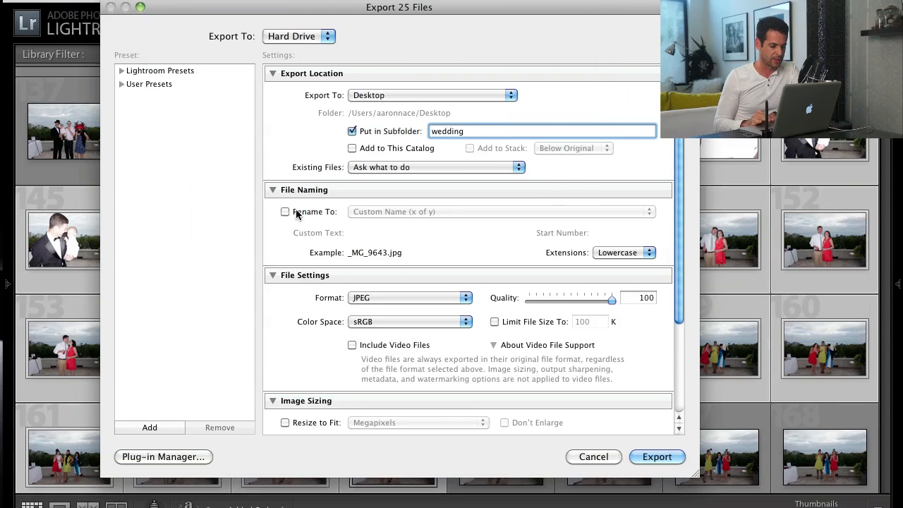
click(297, 213)
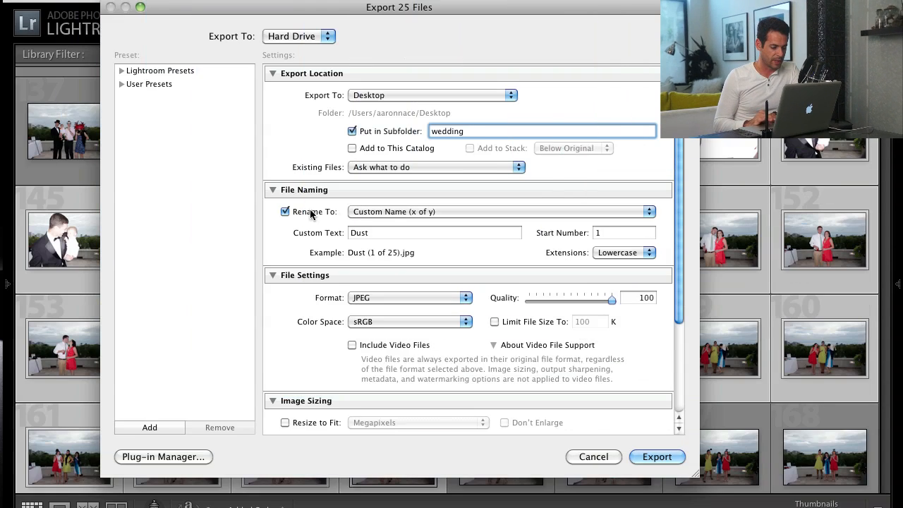
click(400, 213)
click(408, 213)
click(404, 213)
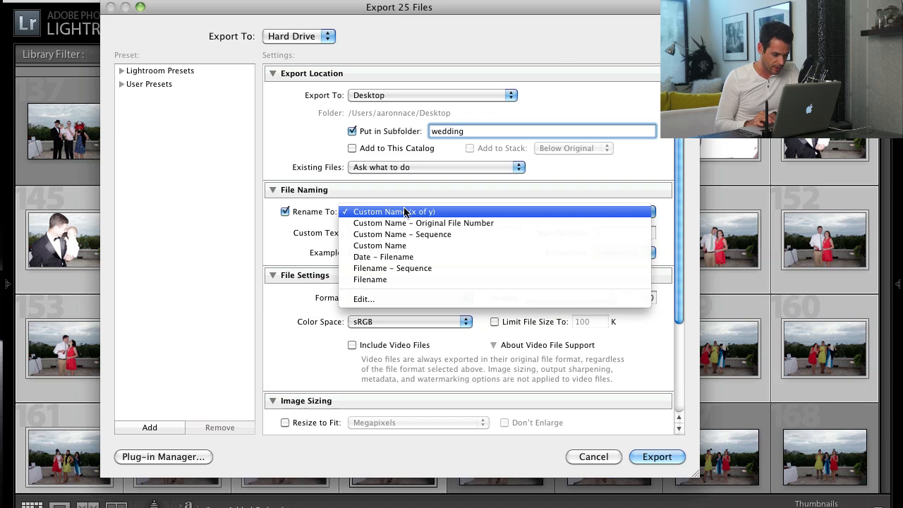
click(407, 234)
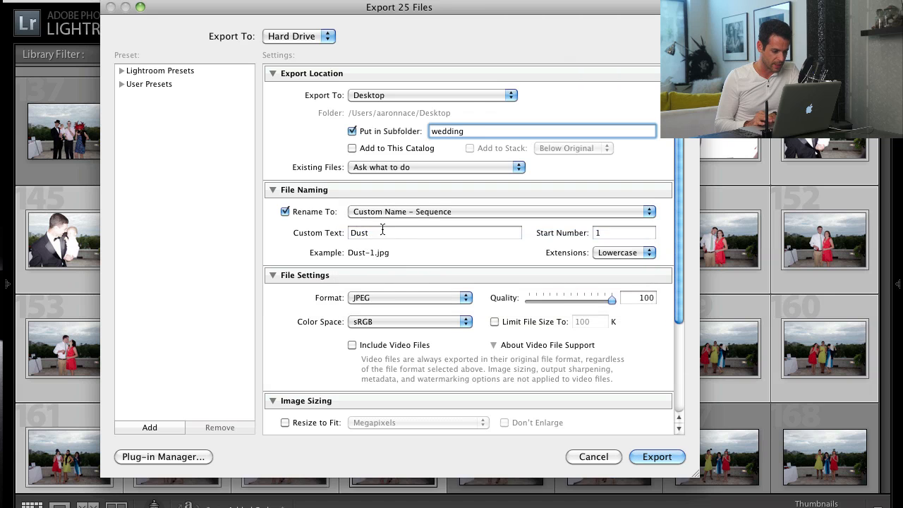
double_click(389, 232)
text(wedding)
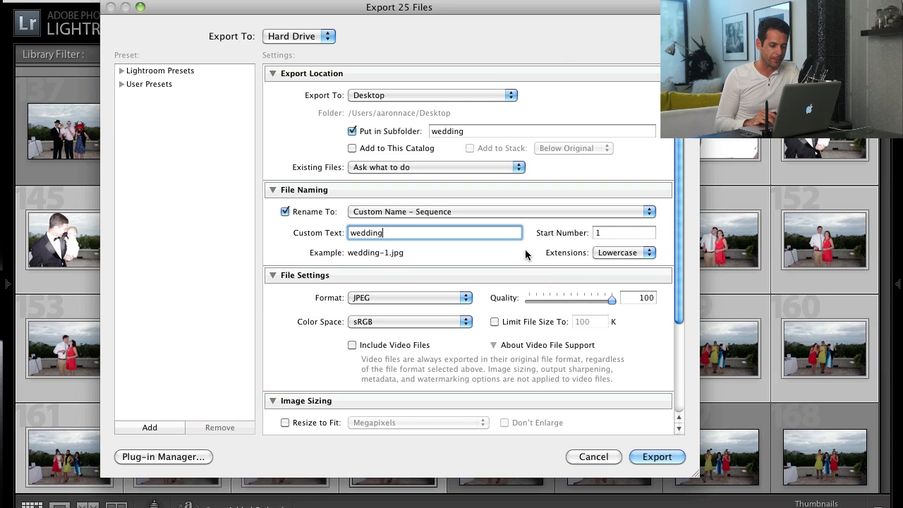
Step: Enable resizing of the exported images by Long Edge and set it to 1400 pixels
scroll(524, 252, down, 2)
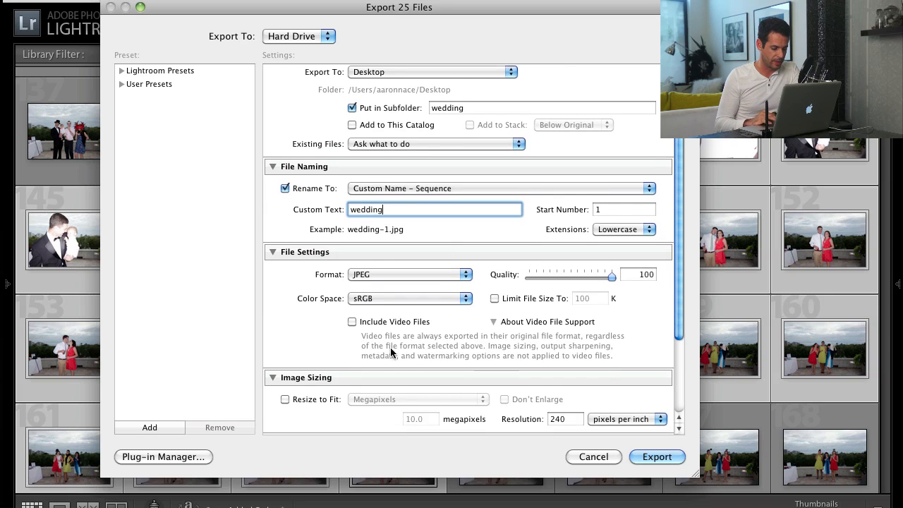
click(288, 400)
click(393, 401)
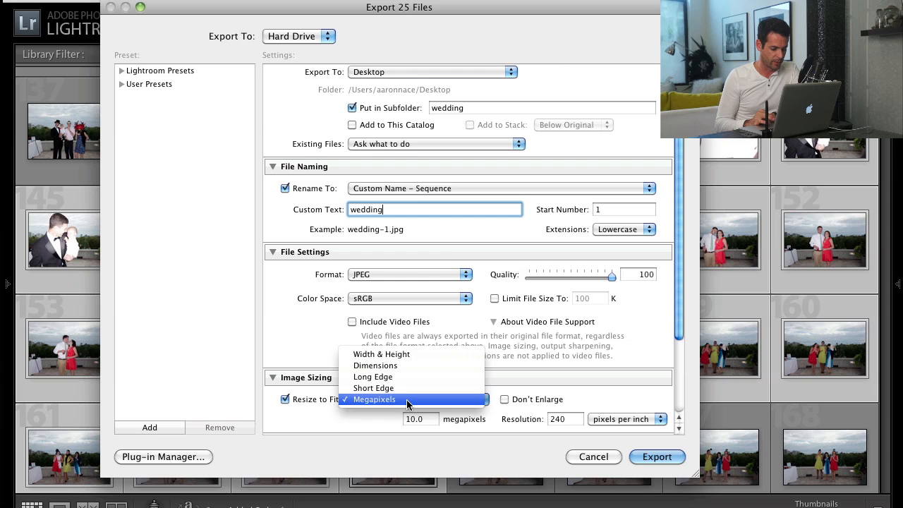
click(401, 383)
click(423, 420)
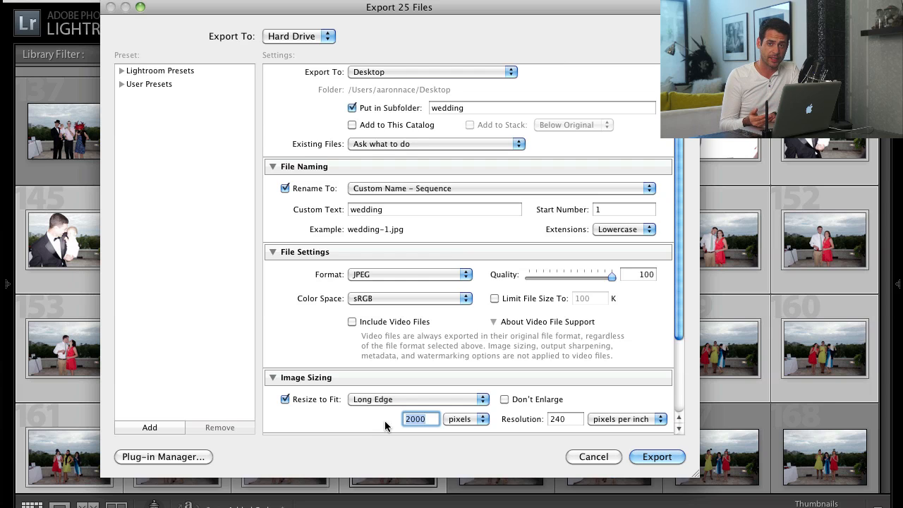
text(1280)
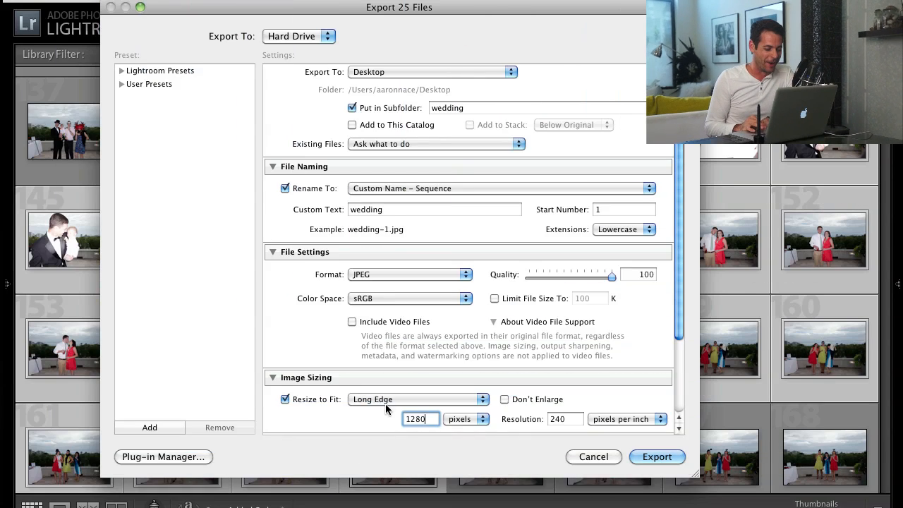
drag(434, 420, 351, 426)
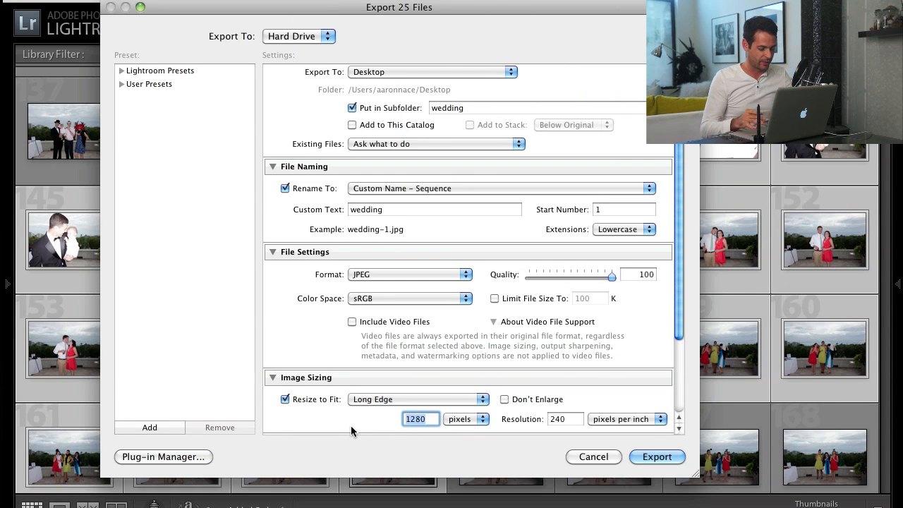
text(4)
key(BackSpace)
text(1400)
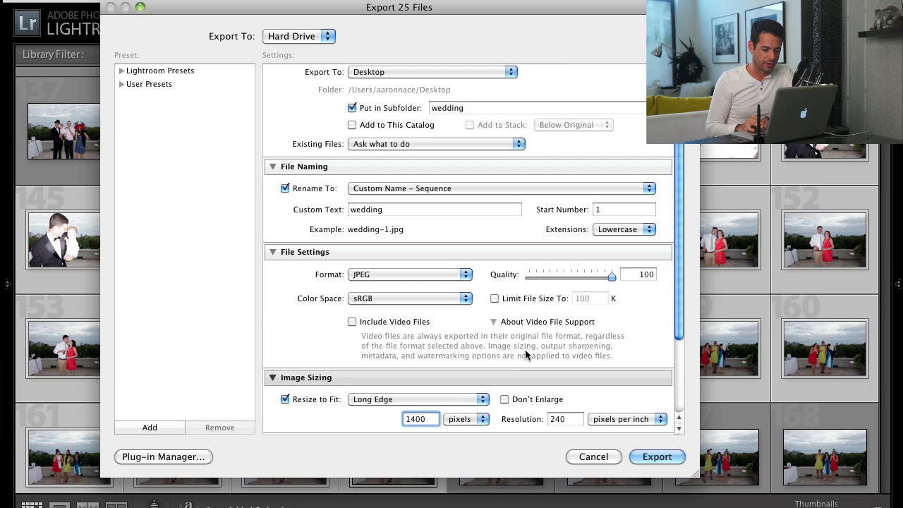
Step: Lower the JPEG quality to 49 and close the export settings without exporting
drag(573, 279, 570, 281)
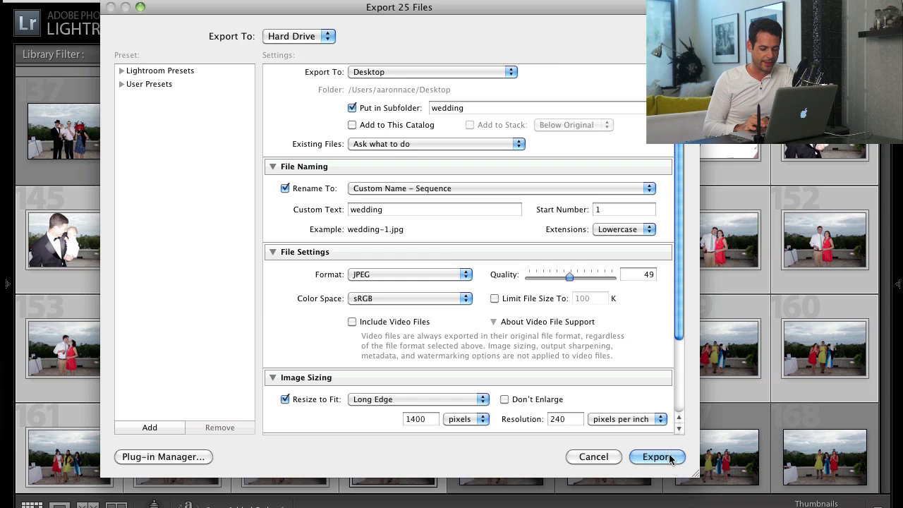
click(593, 458)
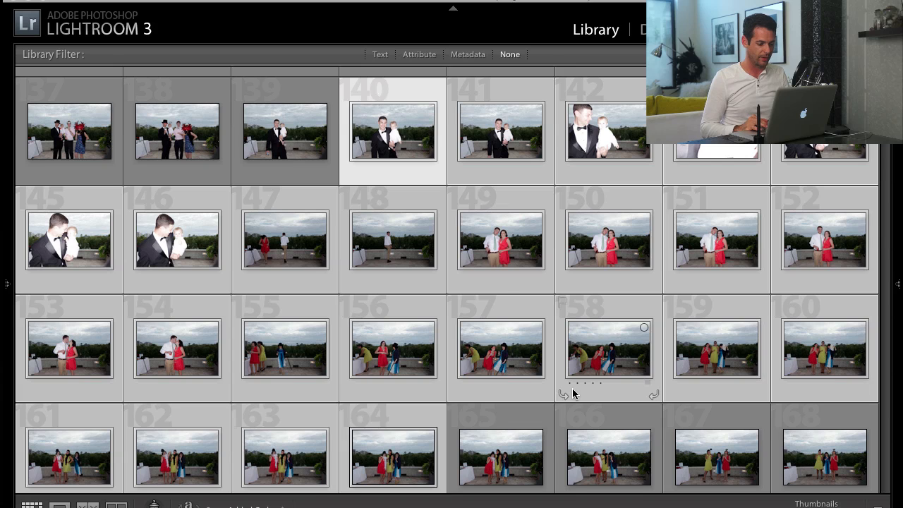
Step: Hide Lightroom, look through the numbered wedding JPEGs in the TH2 folder, and switch to Photoshop
key(super+h)
scroll(512, 187, down, 5)
scroll(512, 187, up, 5)
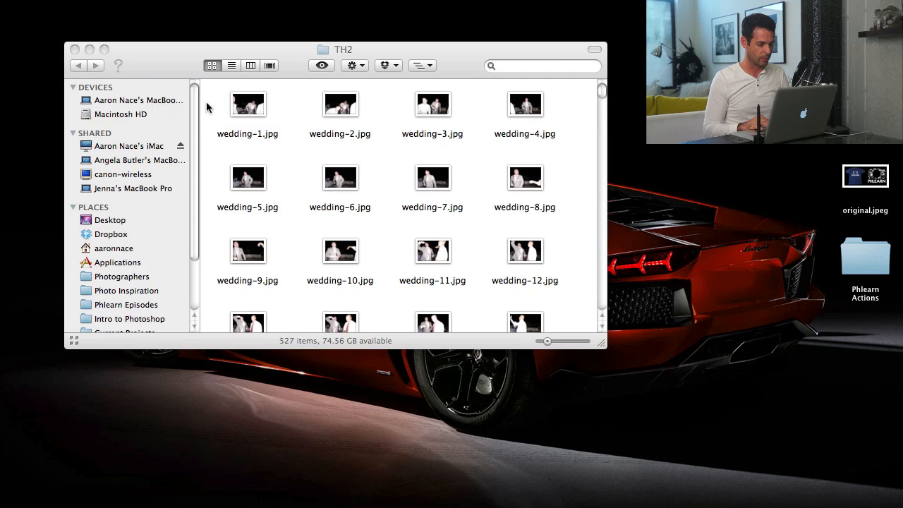
key(F8)
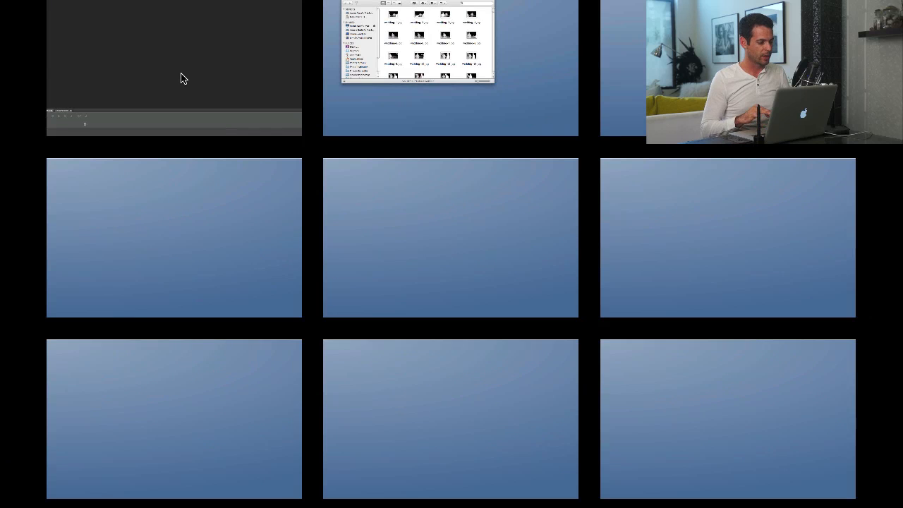
click(182, 77)
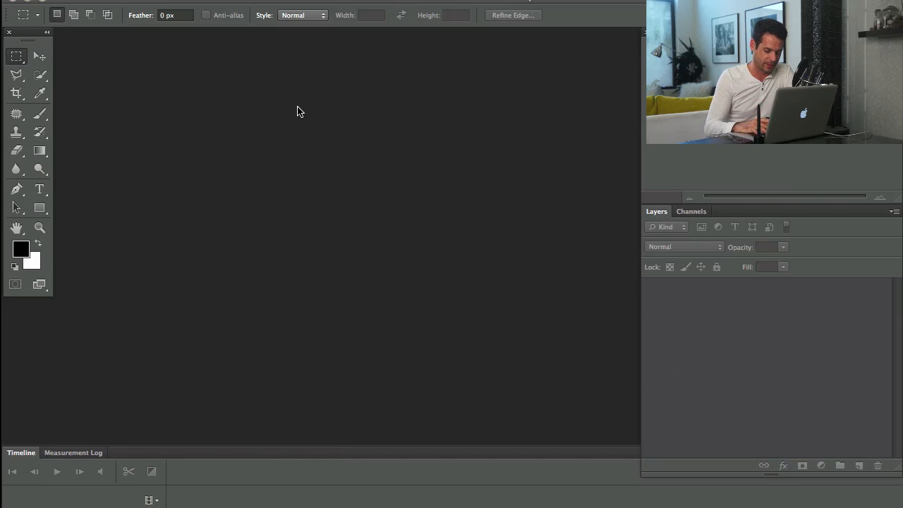
Step: Open wedding-1.jpg from the TH2 folder as a JPEG image sequence
key(super+o)
key(Escape)
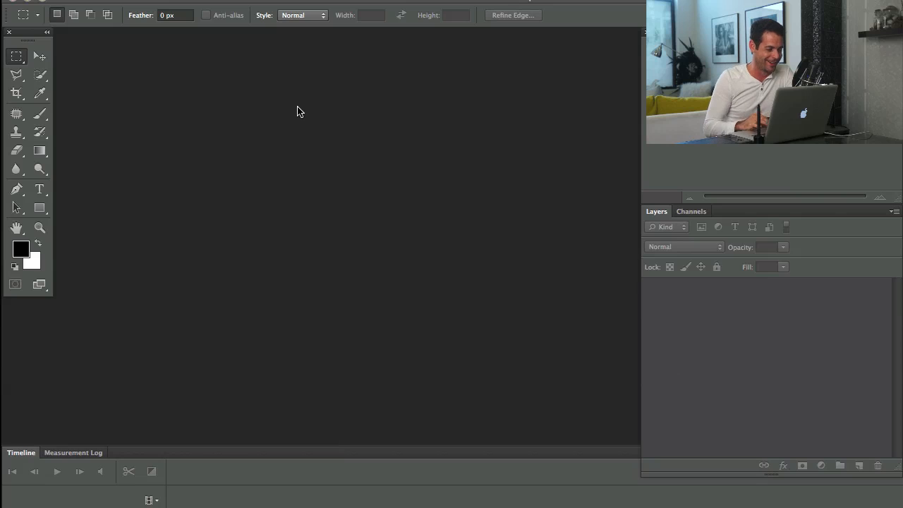
click(110, 0)
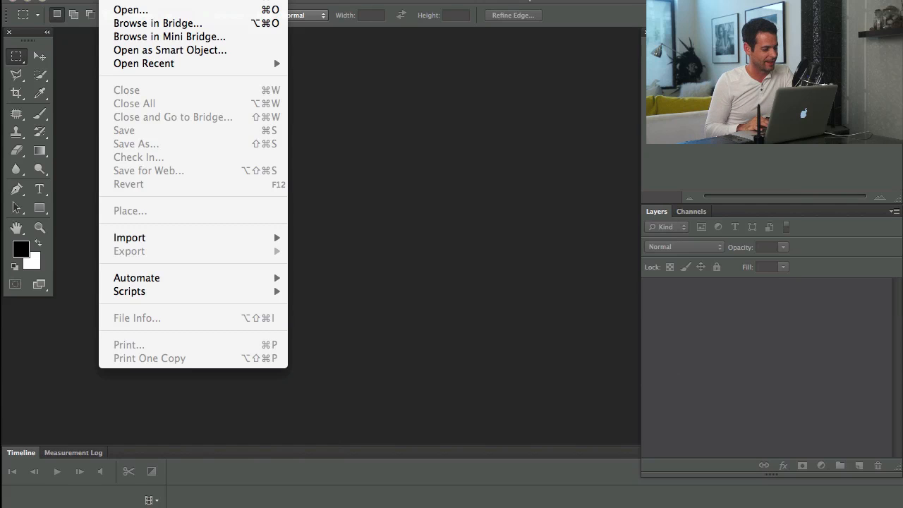
click(143, 12)
drag(390, 3, 351, 3)
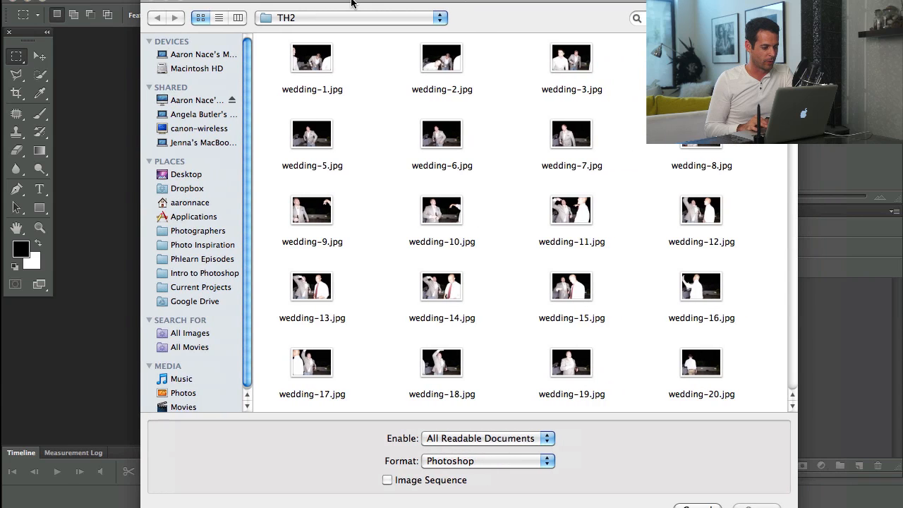
scroll(363, 123, down, 20)
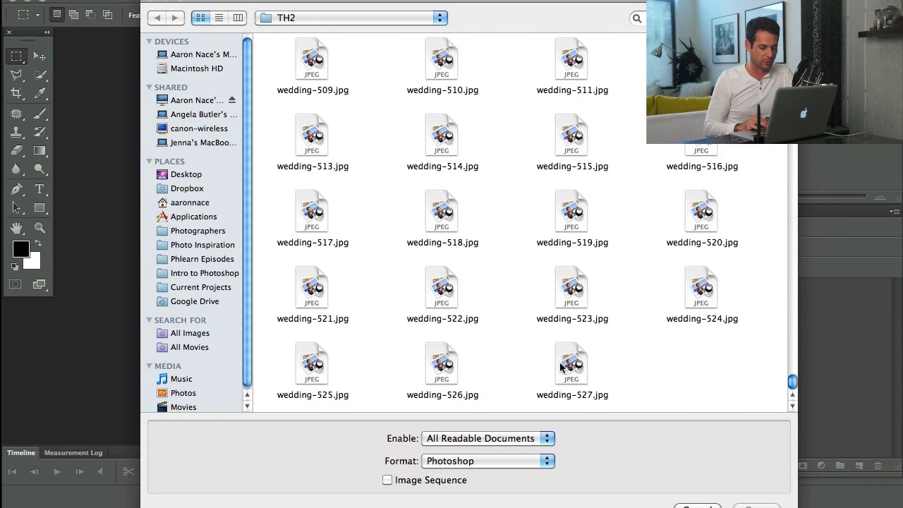
scroll(509, 358, up, 20)
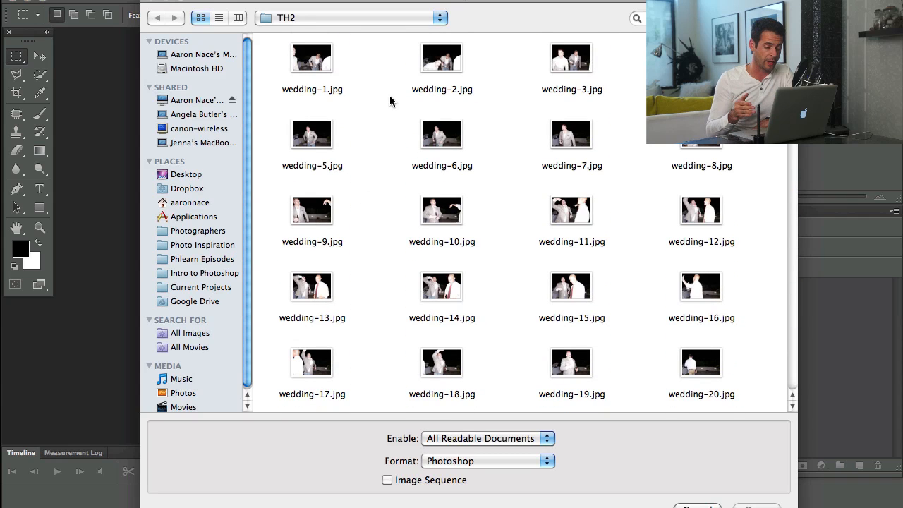
click(323, 67)
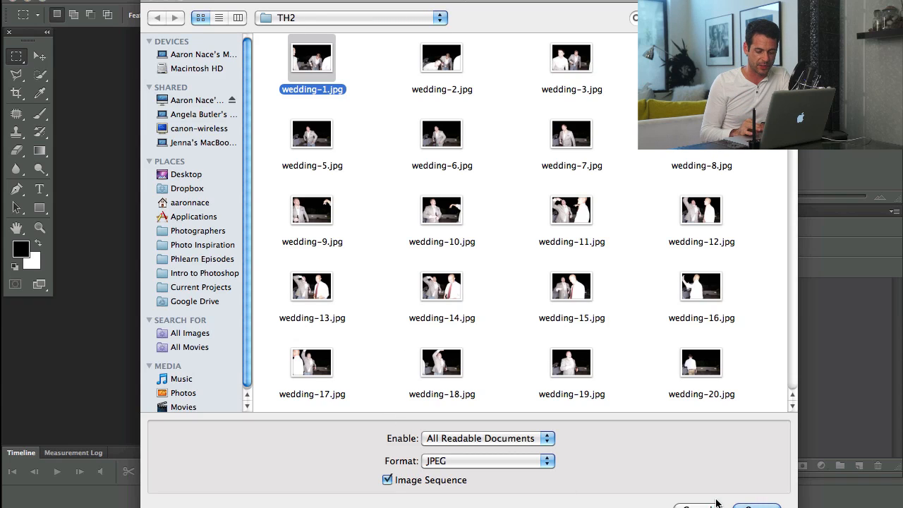
click(757, 506)
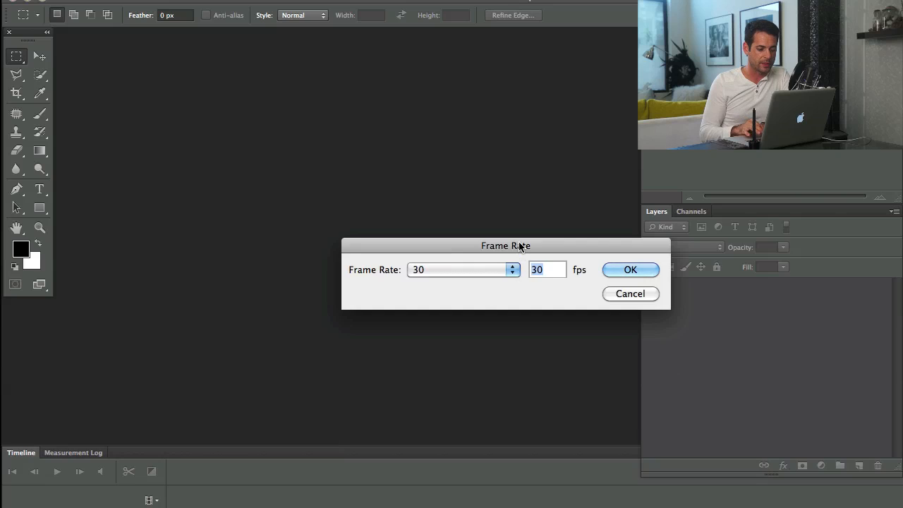
Step: Set the image sequence's frame rate to 24 fps and create the video document
drag(520, 244, 429, 173)
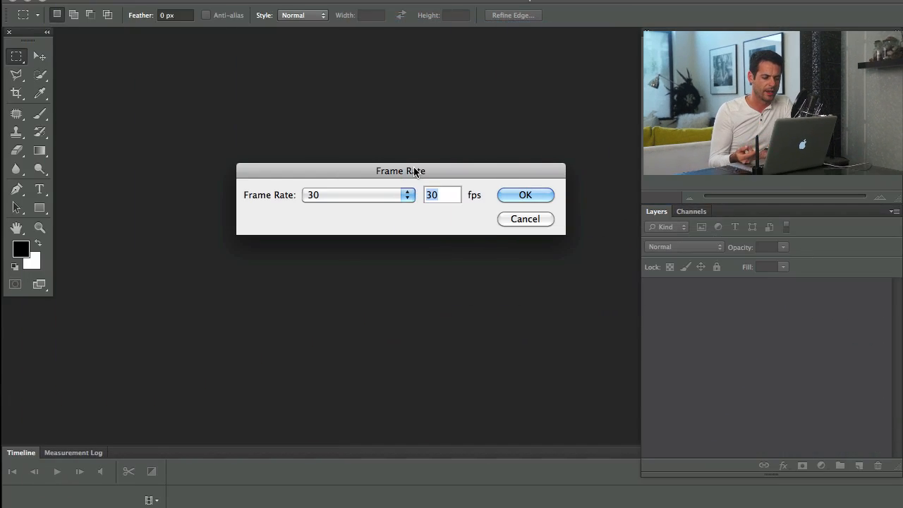
click(405, 194)
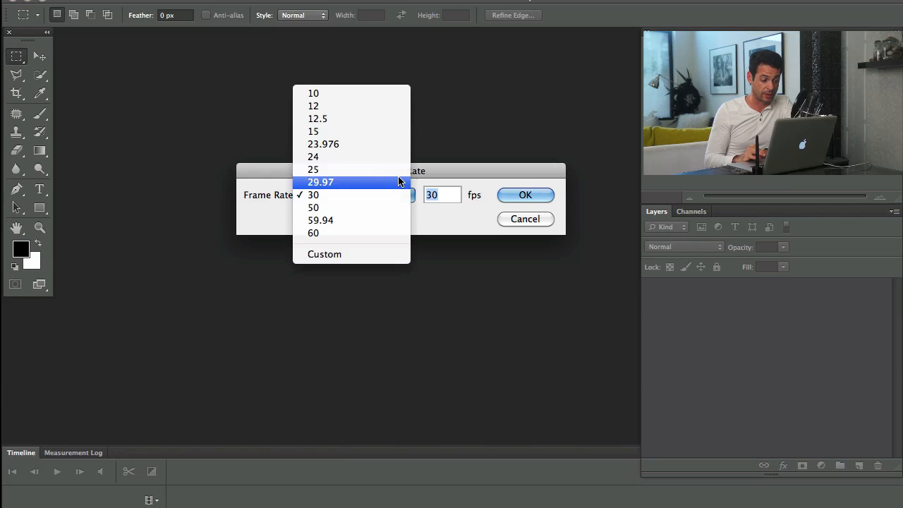
click(390, 156)
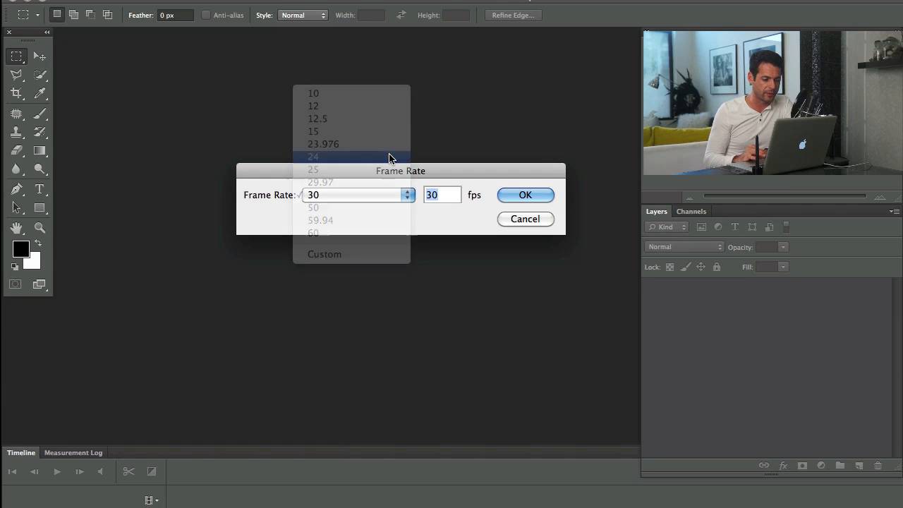
drag(415, 173, 404, 160)
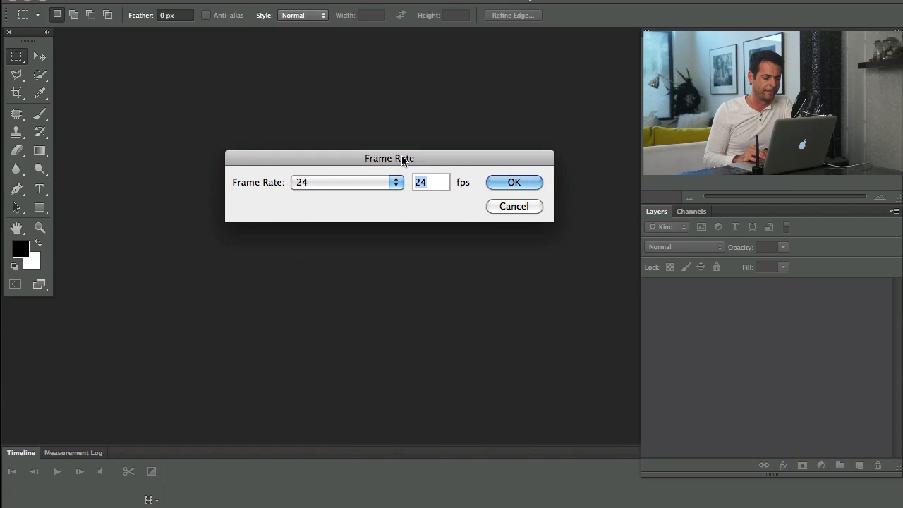
click(396, 182)
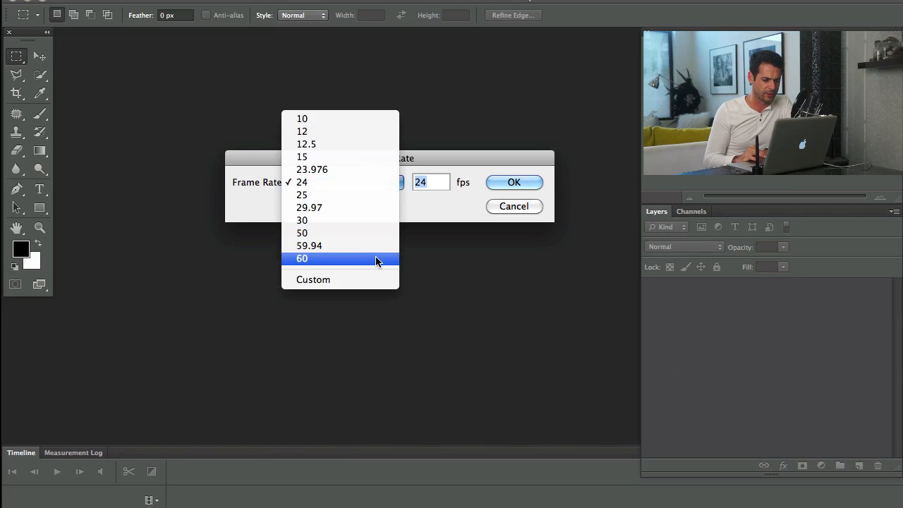
click(349, 185)
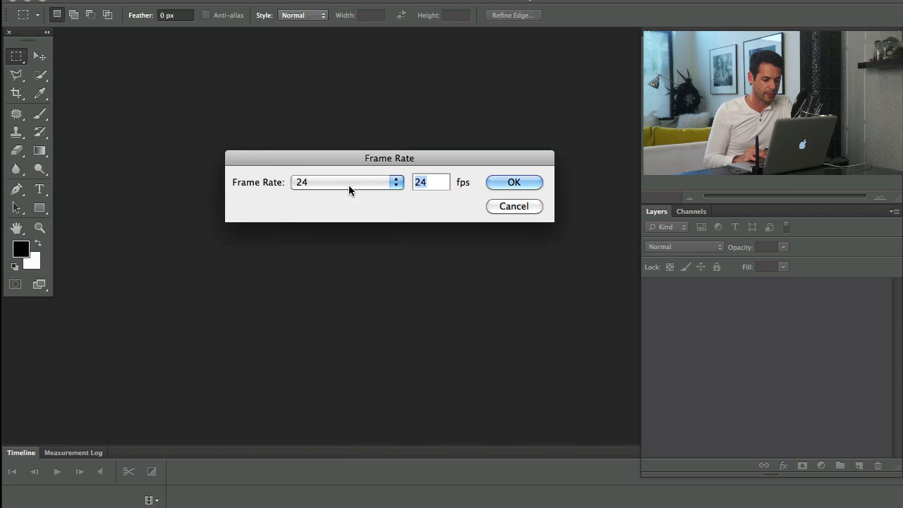
click(501, 185)
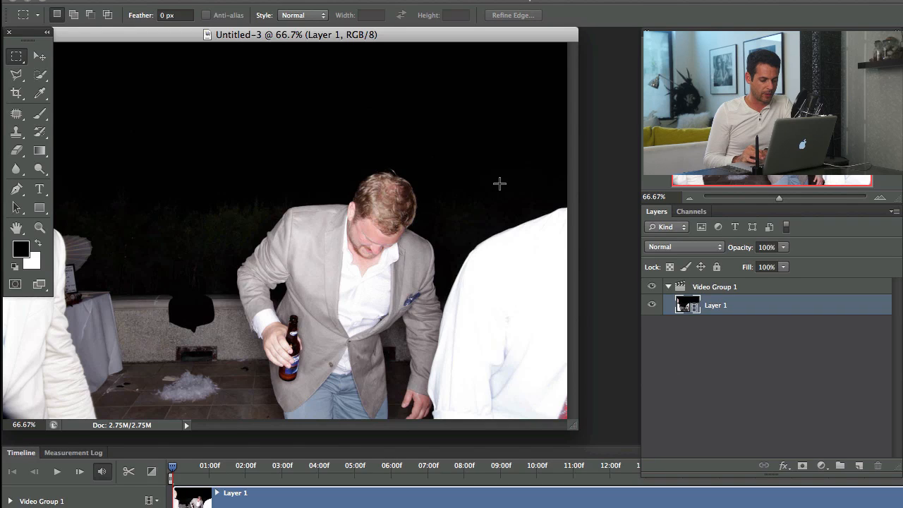
Step: Show the document in full-screen mode with the menu bar and reposition the image above the timeline
drag(372, 33, 417, 45)
key(f)
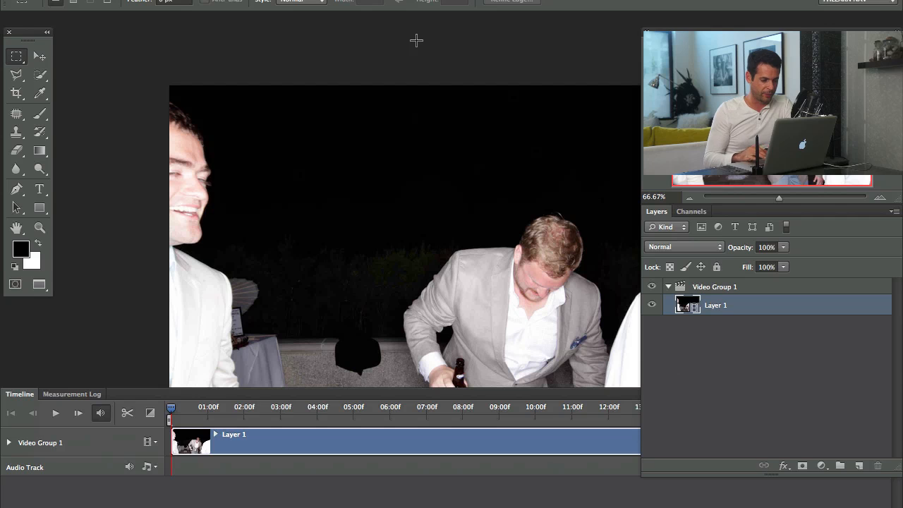
drag(475, 252, 358, 175)
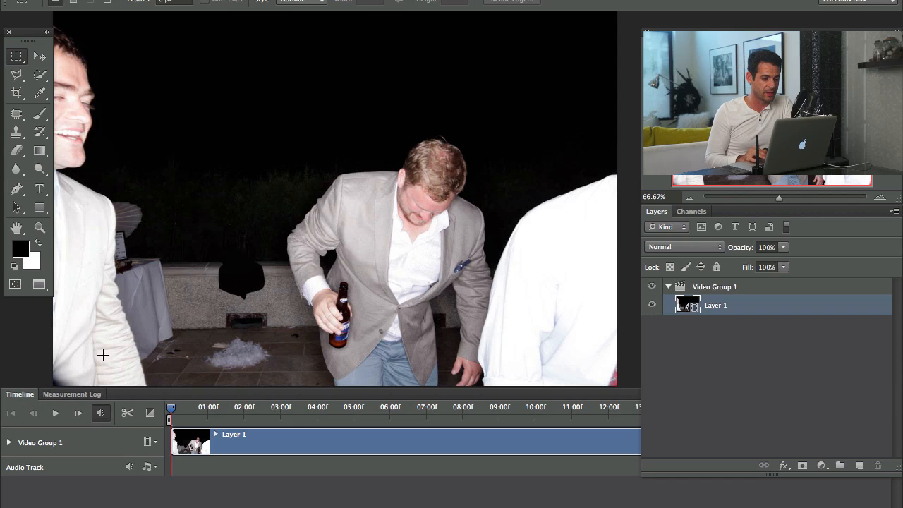
Step: Zoom the timeline out until the entire Layer 1 clip fits in view
click(439, 1)
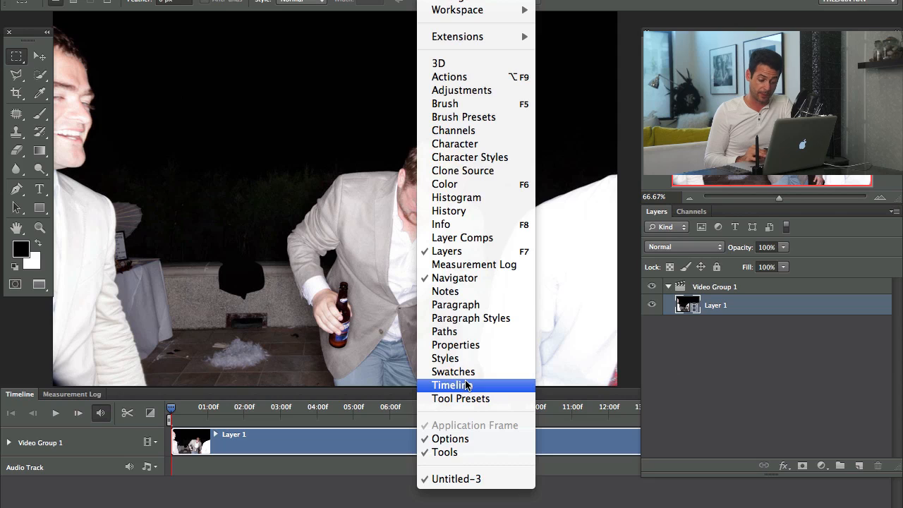
click(390, 398)
drag(164, 507, 144, 507)
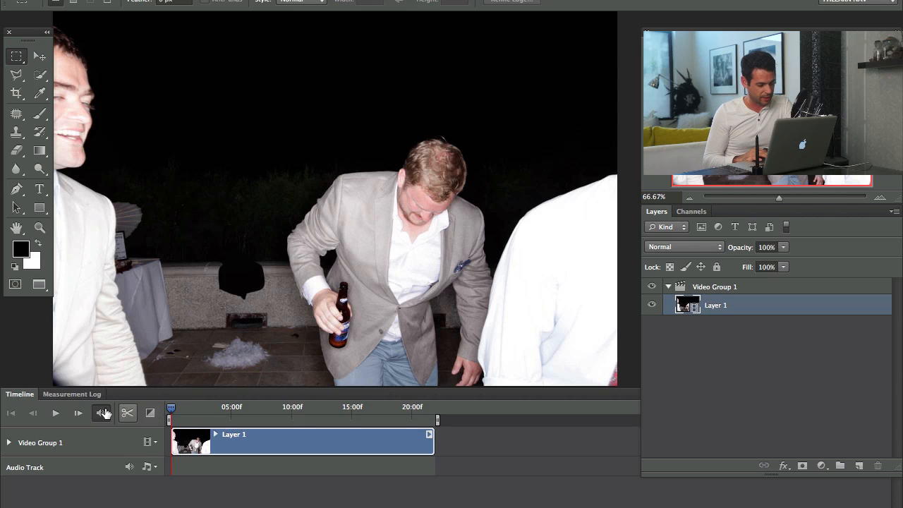
Step: Play back the image sequence from the start and again from about the 7-second mark
click(55, 414)
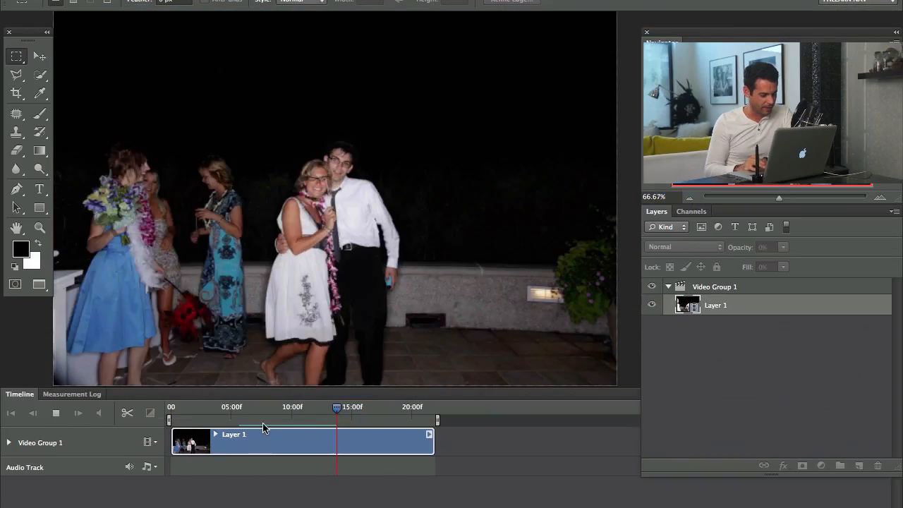
click(57, 413)
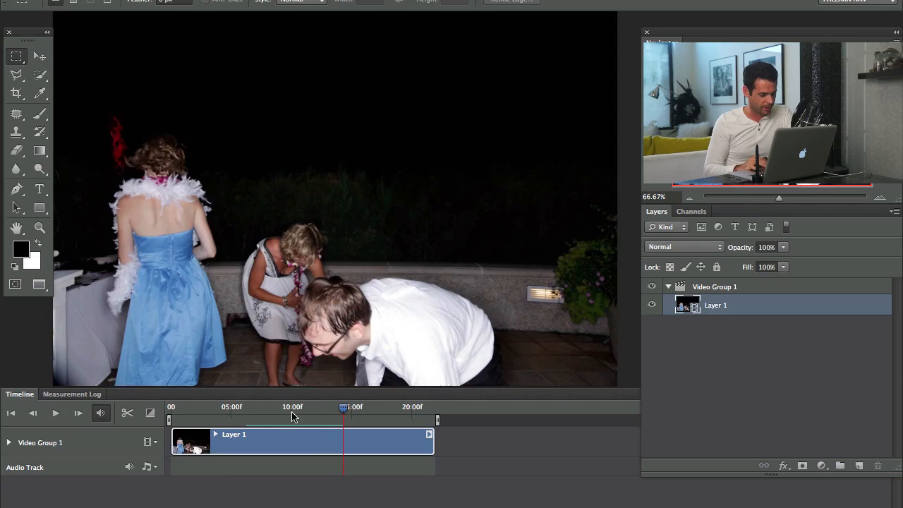
click(255, 408)
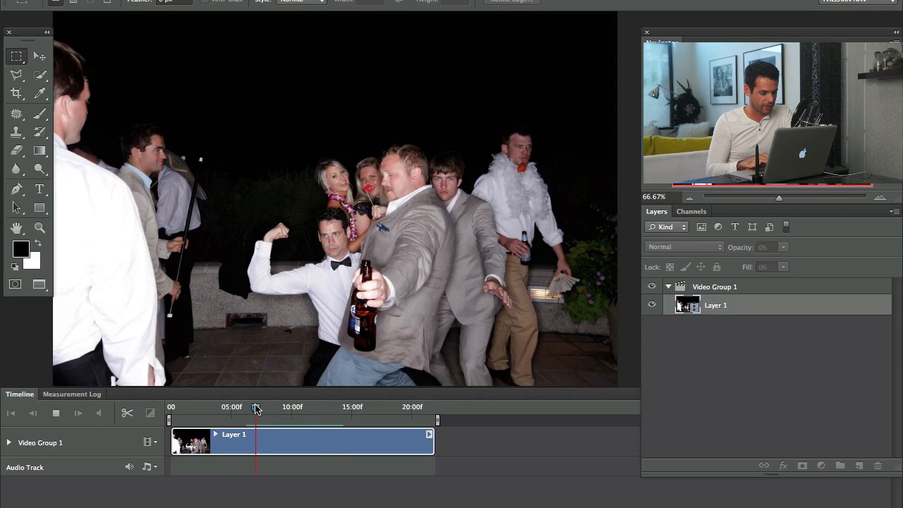
key(space)
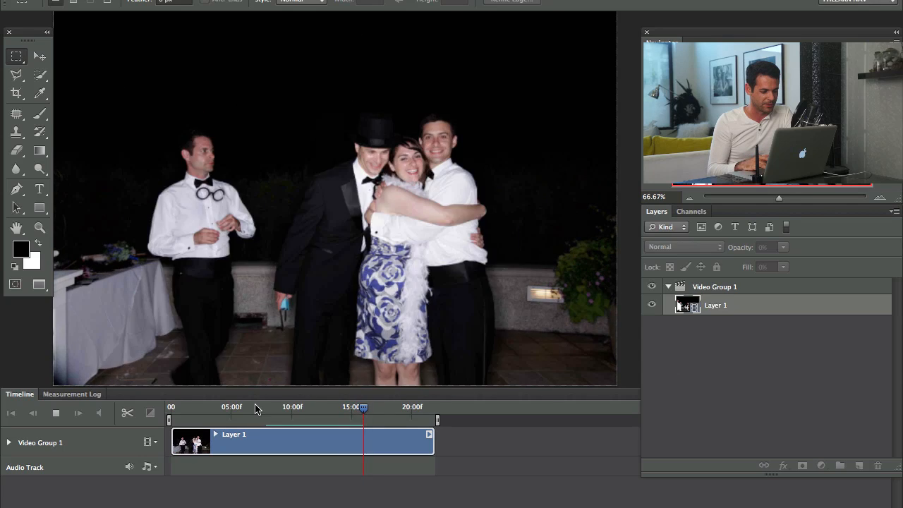
key(space)
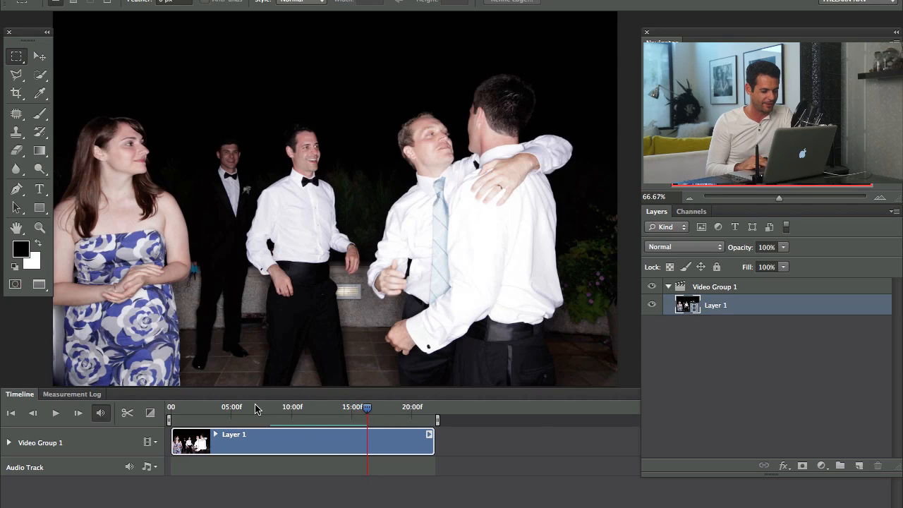
Step: Scrub the playhead from about 17 seconds to the clip's end and replay the sequence, pausing at about 16 seconds
click(374, 419)
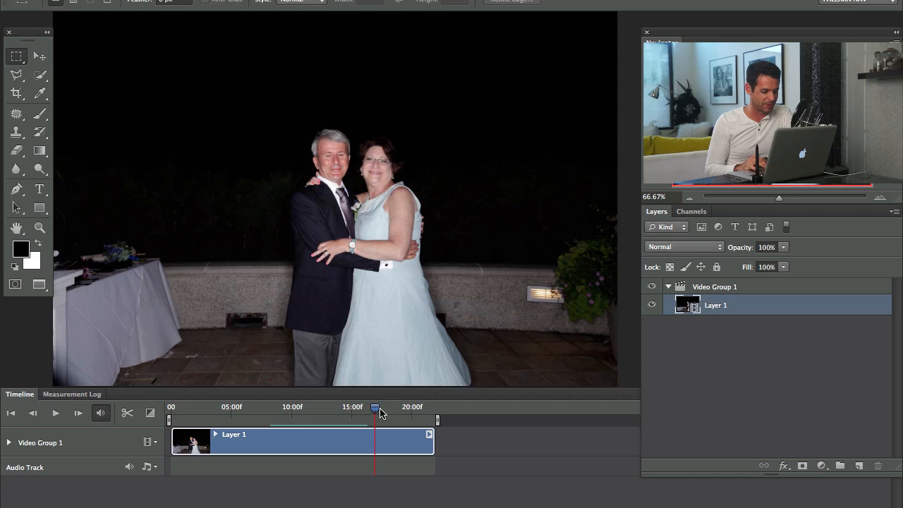
drag(387, 409, 434, 418)
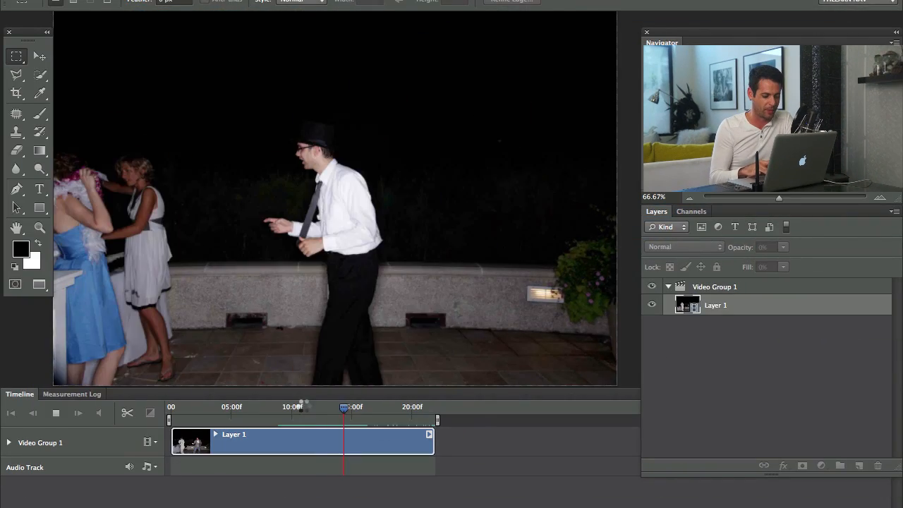
key(space)
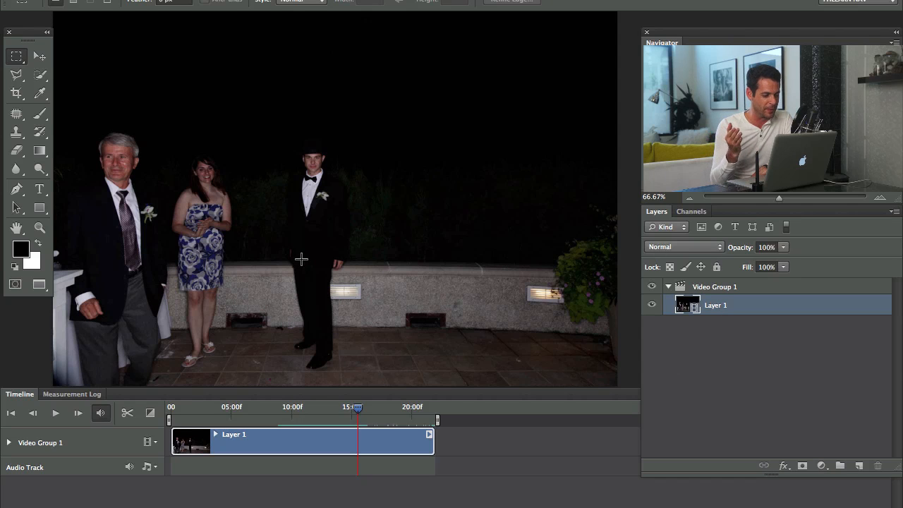
key(space)
key(space)
key(space)
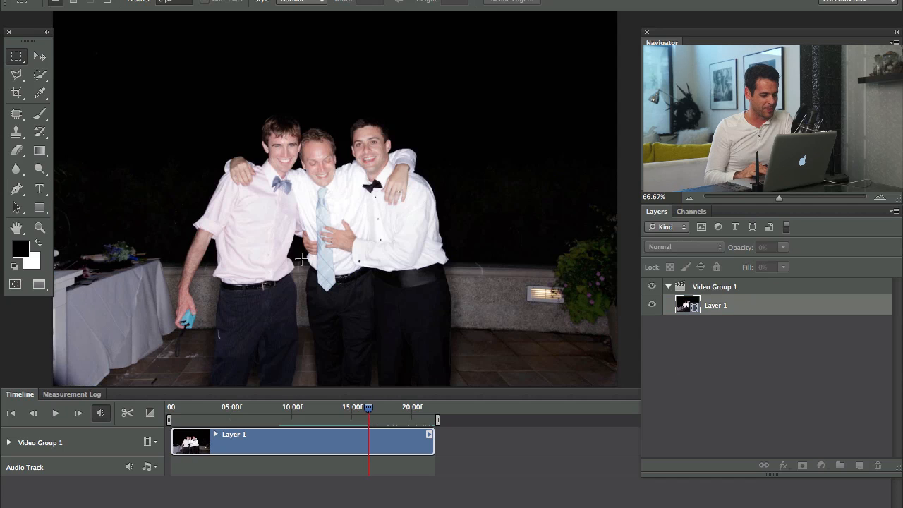
key(space)
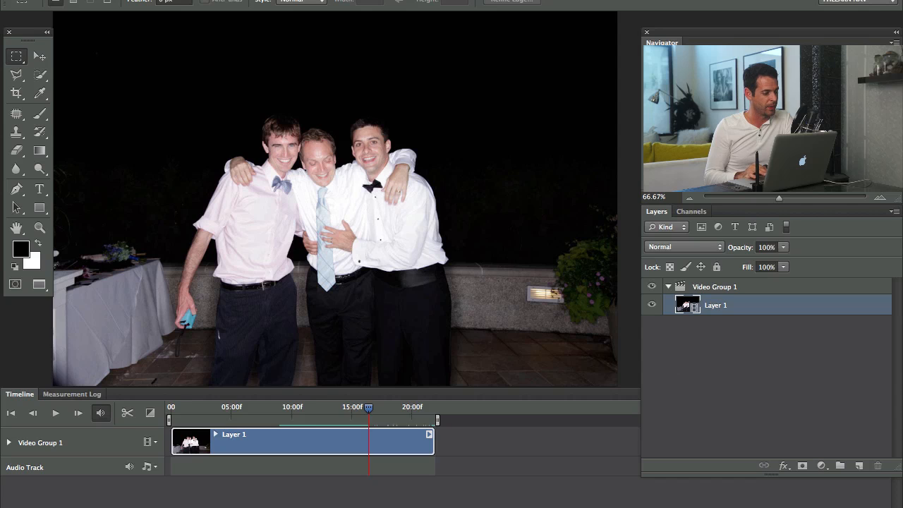
Step: Open the Render Video export settings for the image sequence
click(119, 0)
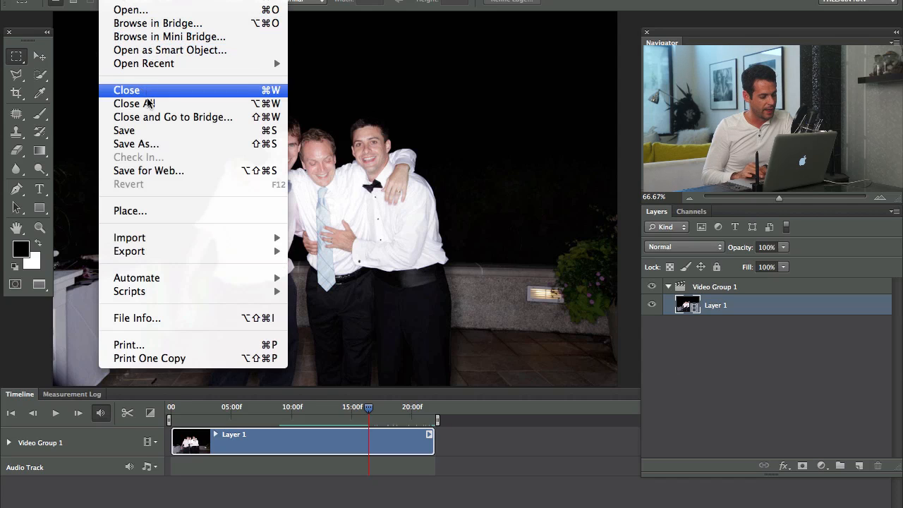
mouse_move(197, 255)
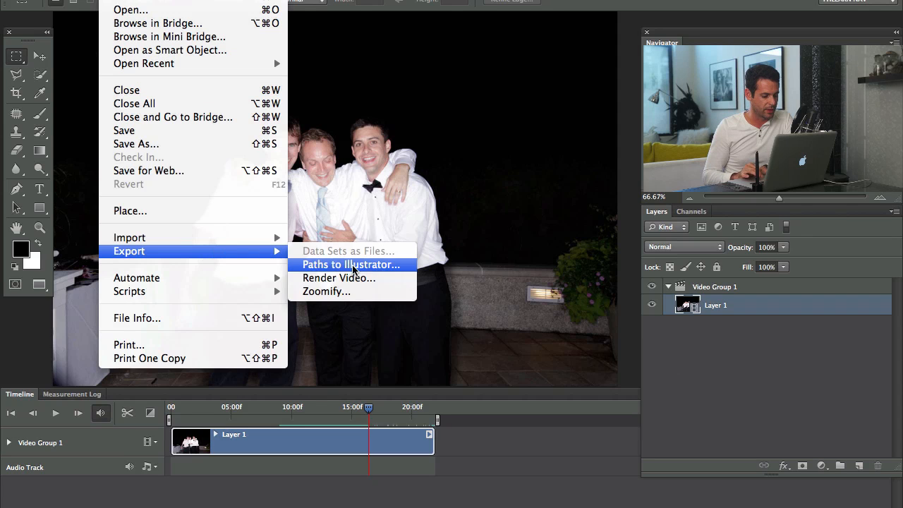
click(351, 279)
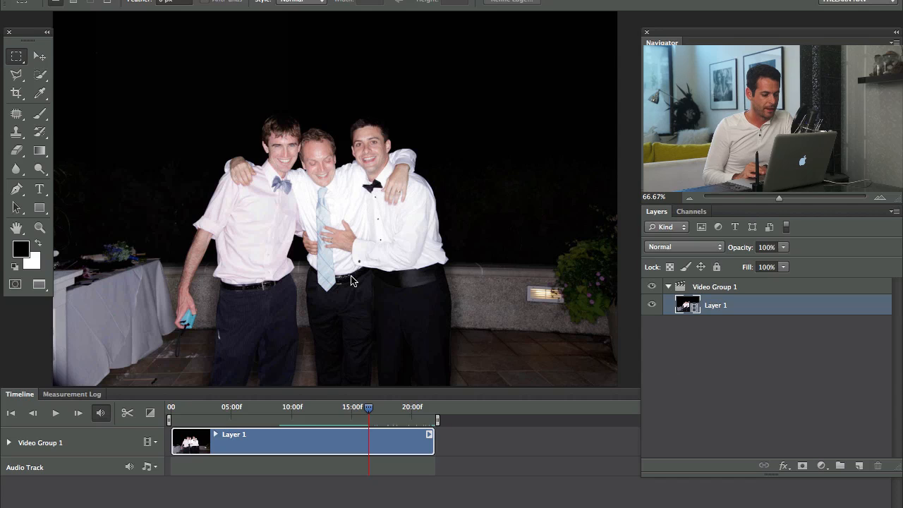